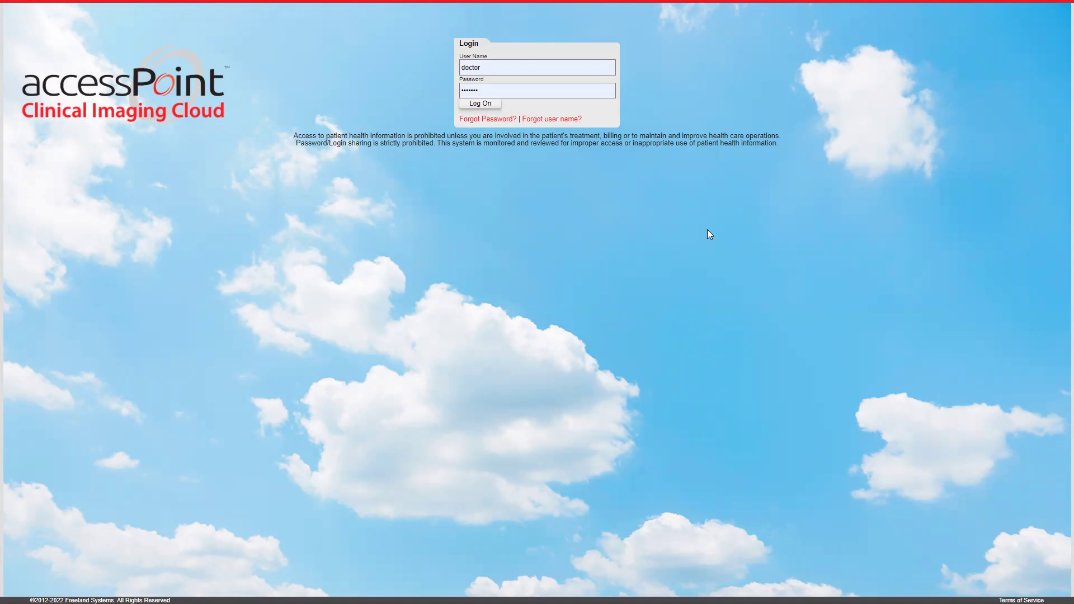
left_click(480, 104)
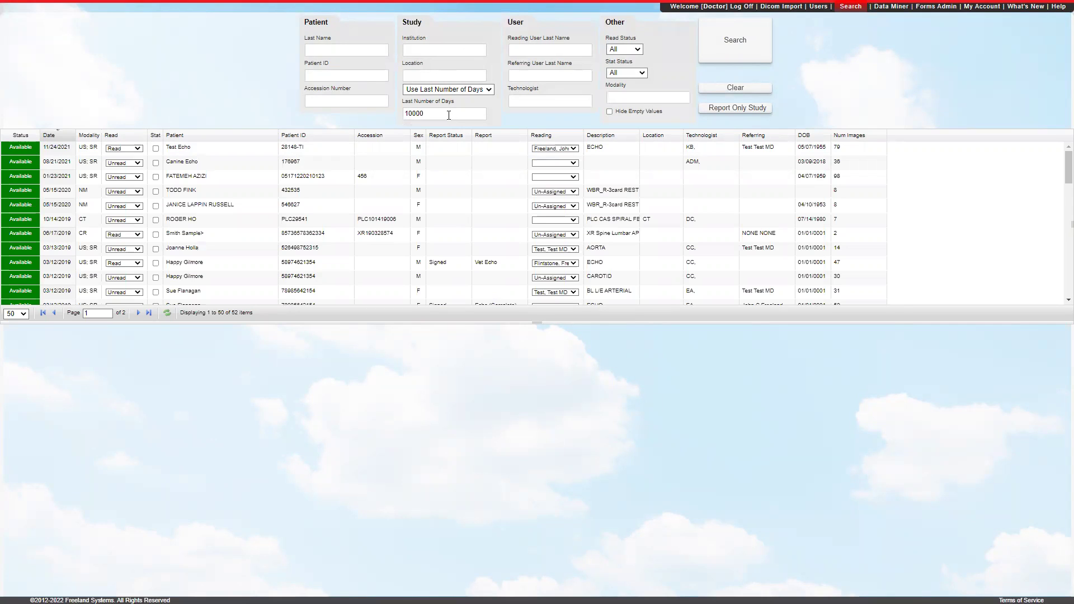
left_click(447, 91)
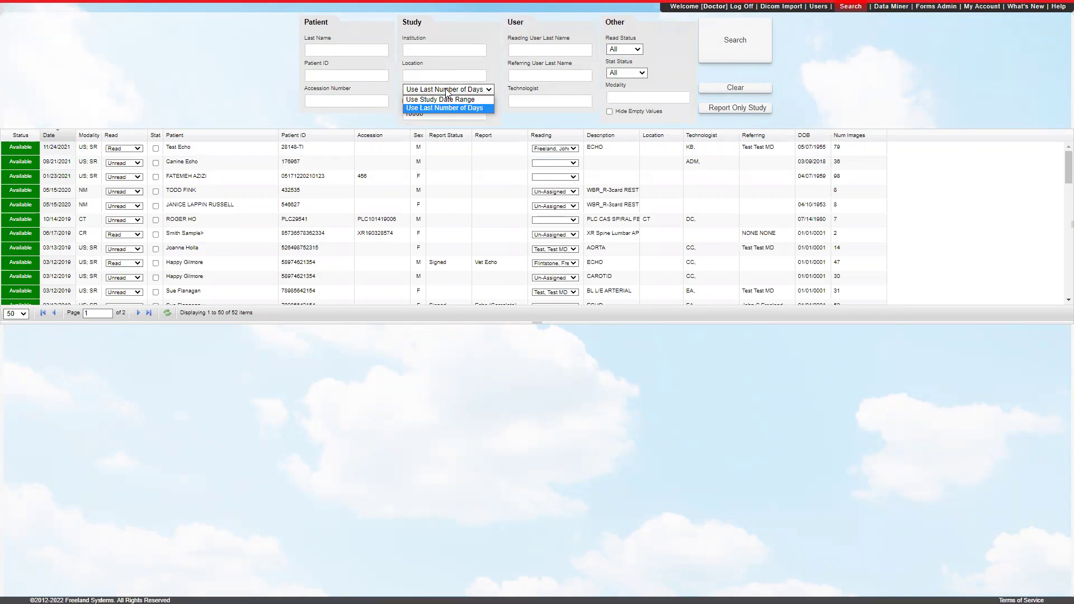
left_click(494, 71)
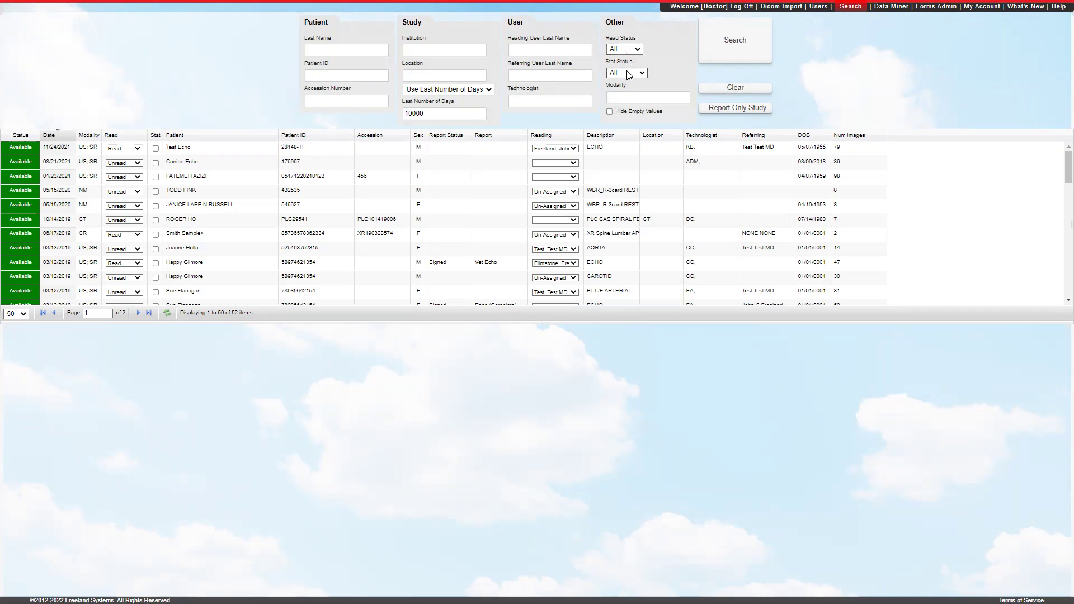
left_click(156, 149)
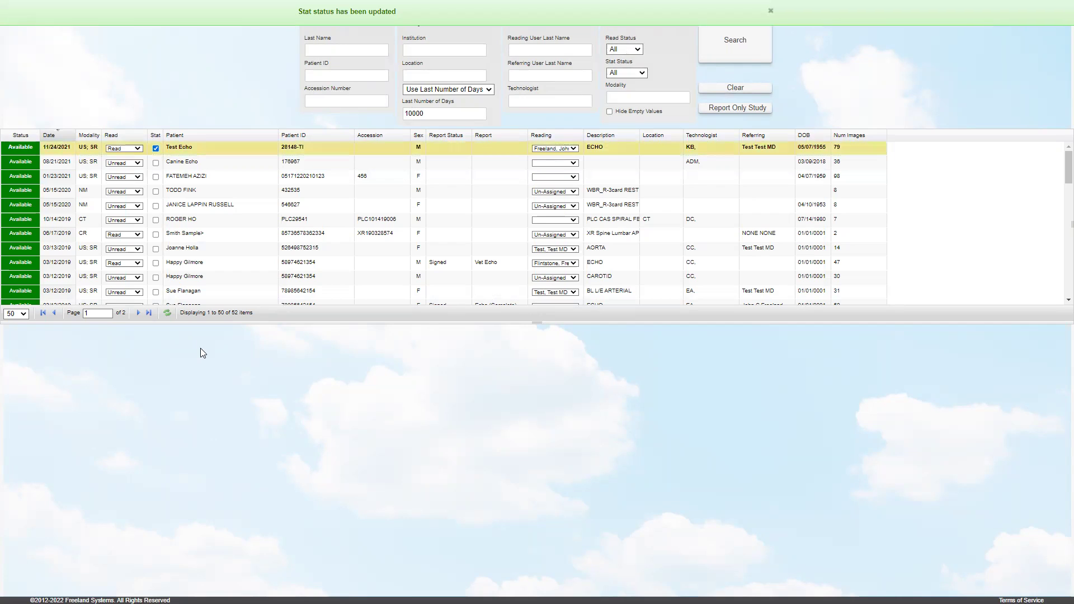
left_click(155, 149)
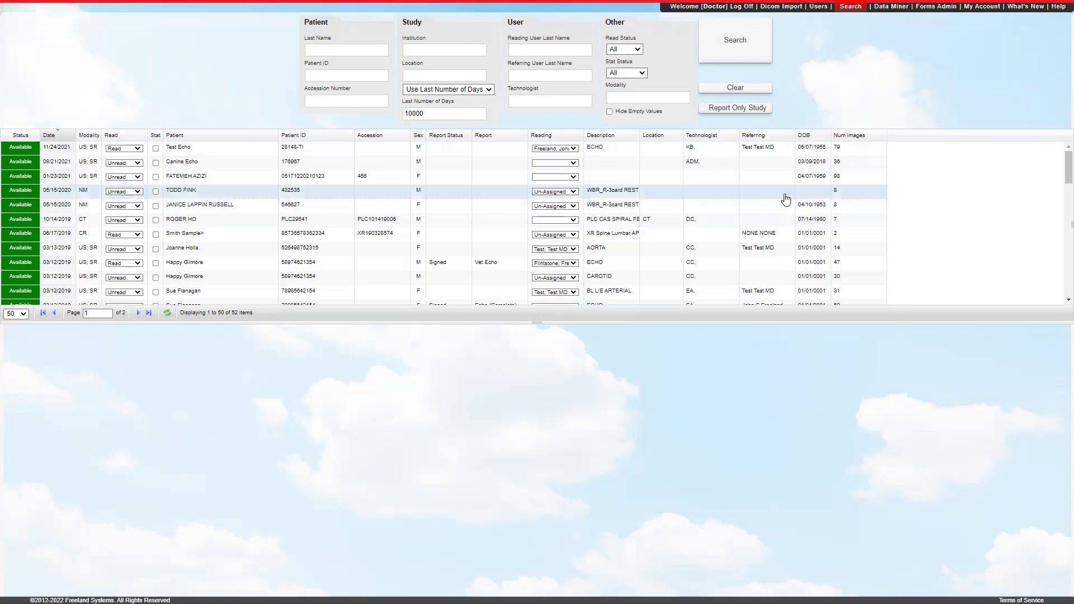
mouse_move(37, 140)
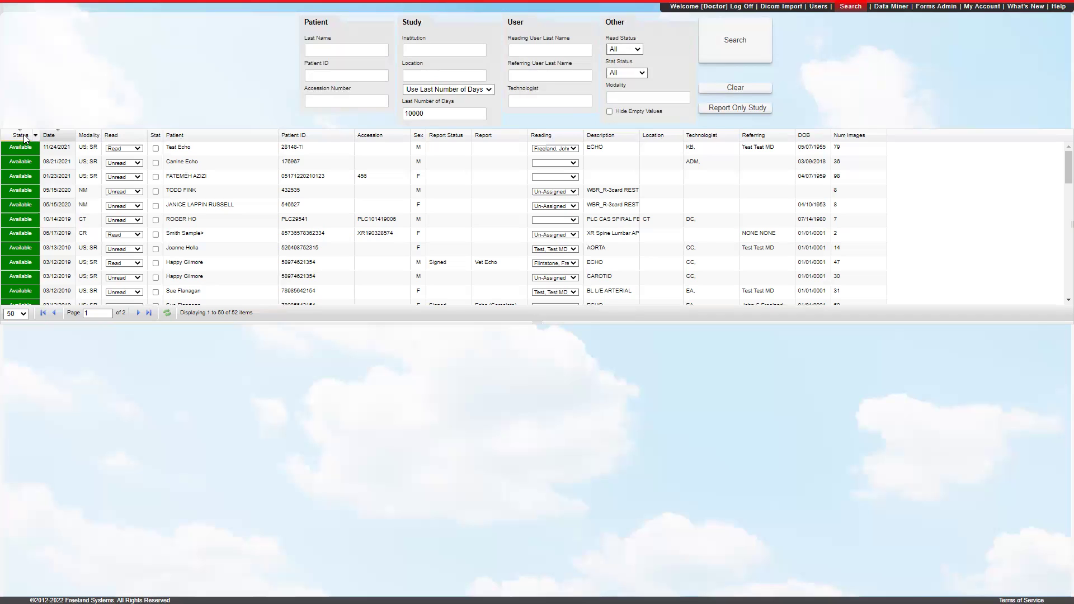
Sort the study list by date, newest first, and keep Test Echo's current reading physician.
left_click(55, 141)
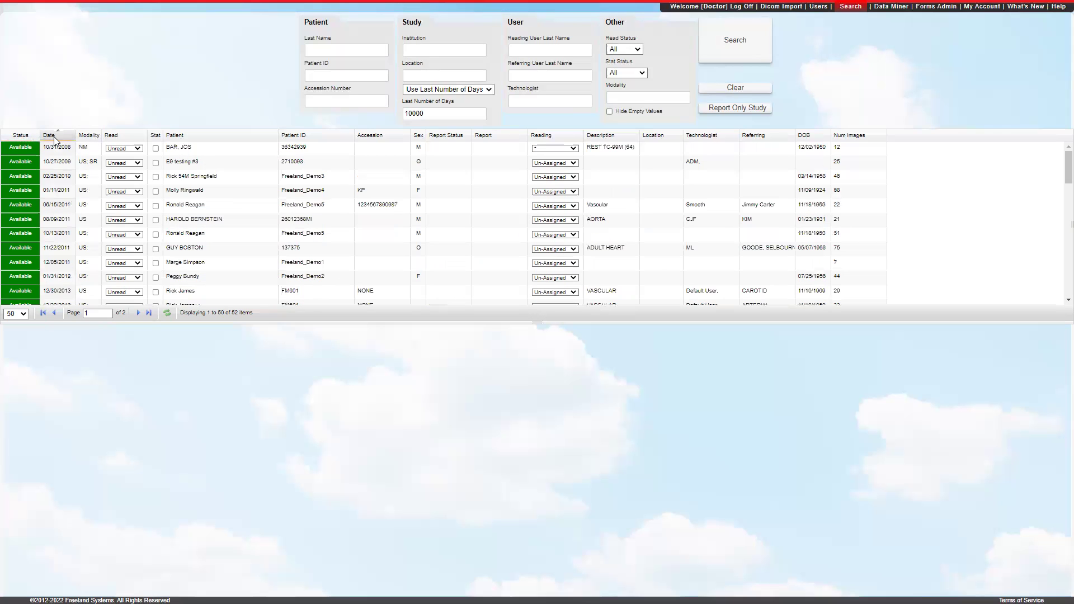
left_click(55, 141)
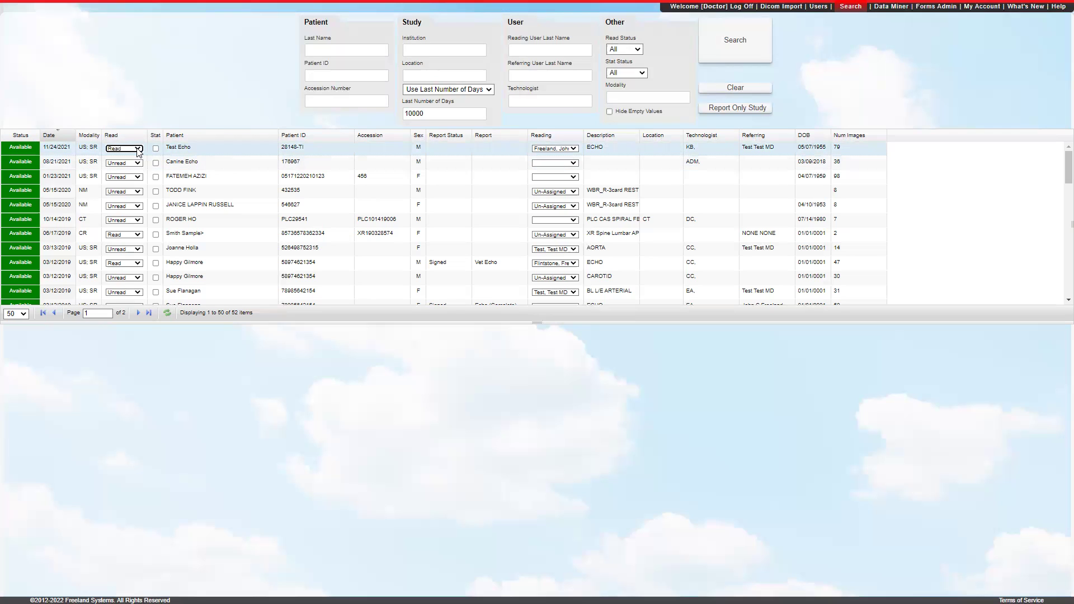
left_click(557, 150)
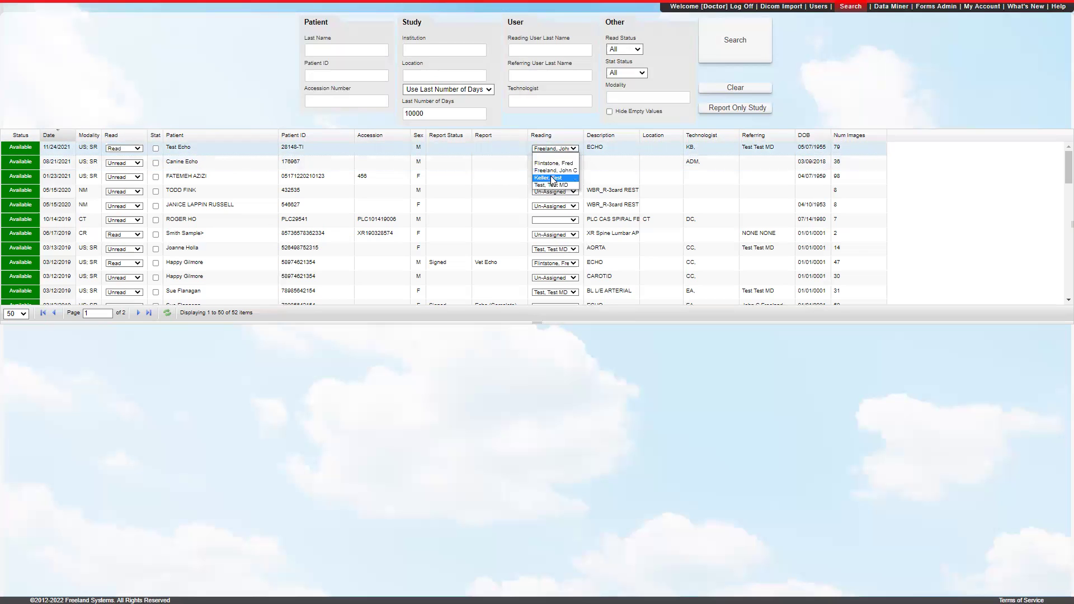
left_click(555, 171)
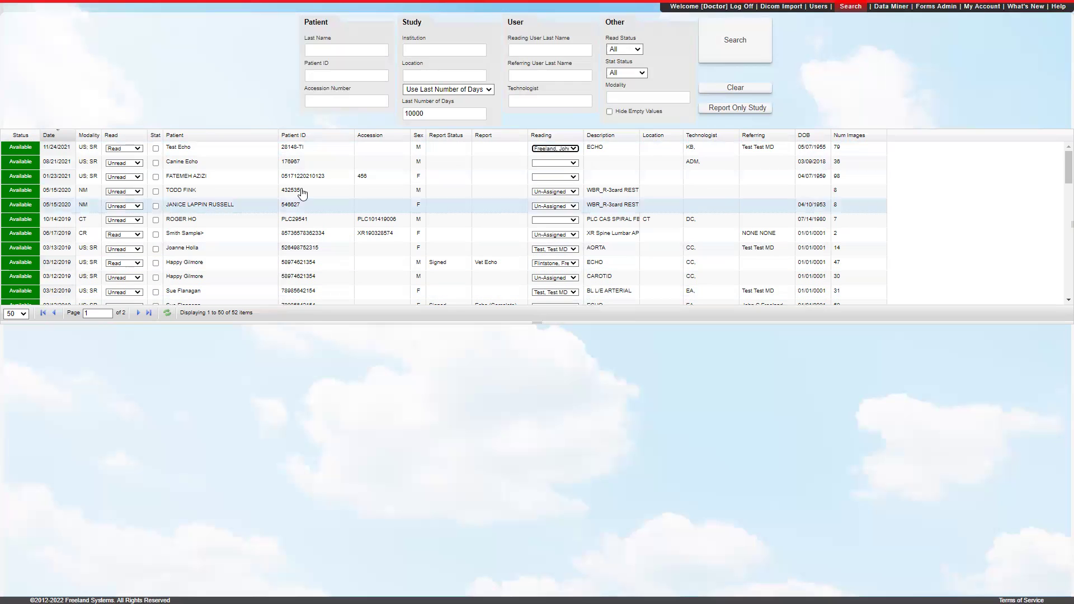
Open the Test Echo study in the viewer and go through clips 2, 3 and 4.
left_click(314, 153)
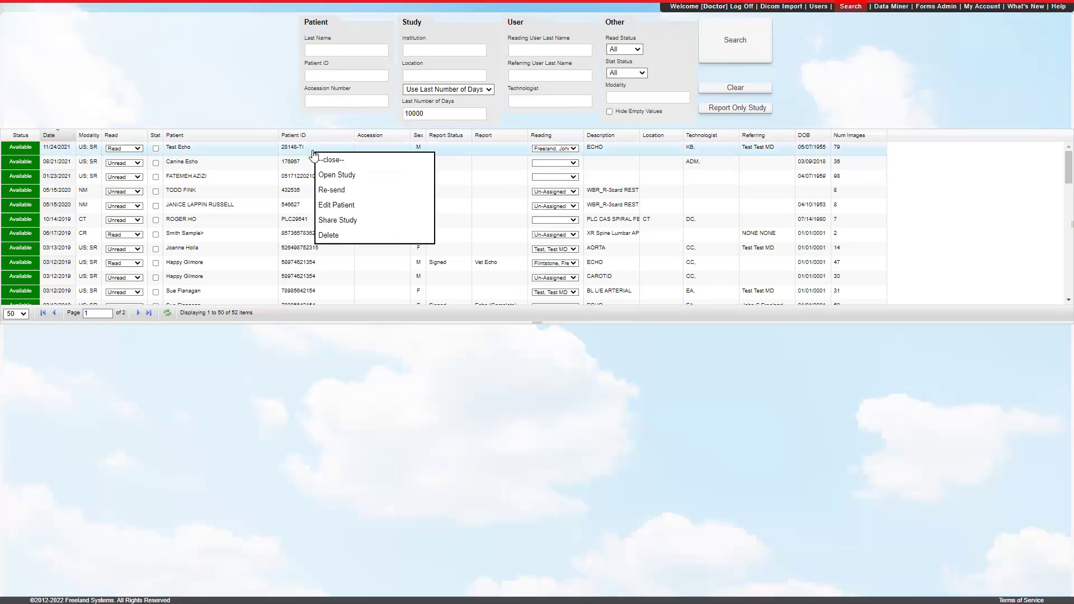
left_click(324, 175)
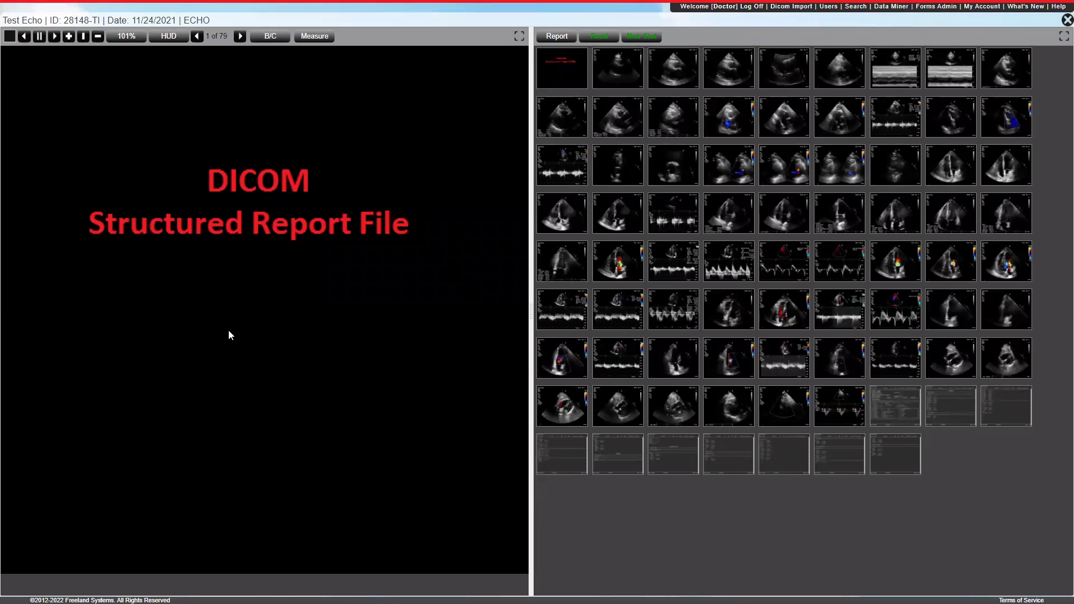
left_click(623, 79)
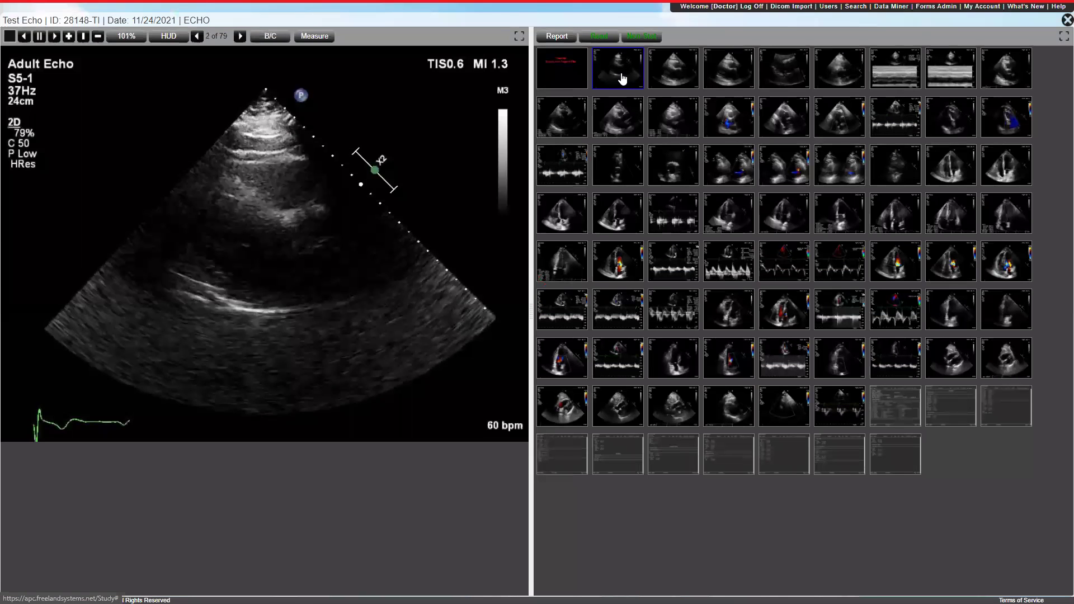
left_click(687, 87)
left_click(740, 72)
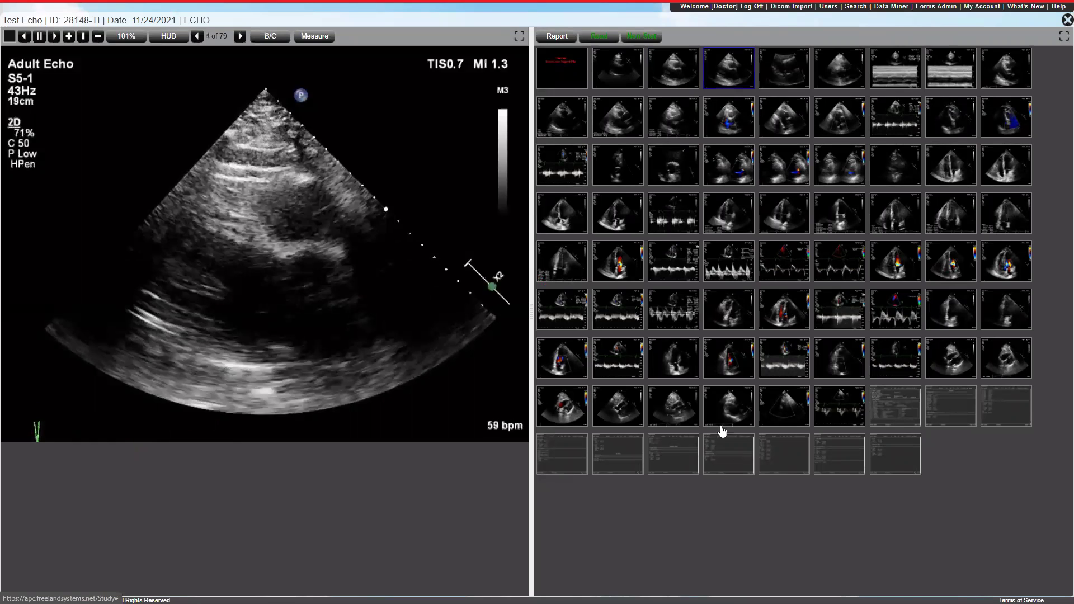
Show the frame-count overlay, then step to the next clip and back to clip 4.
key("h")
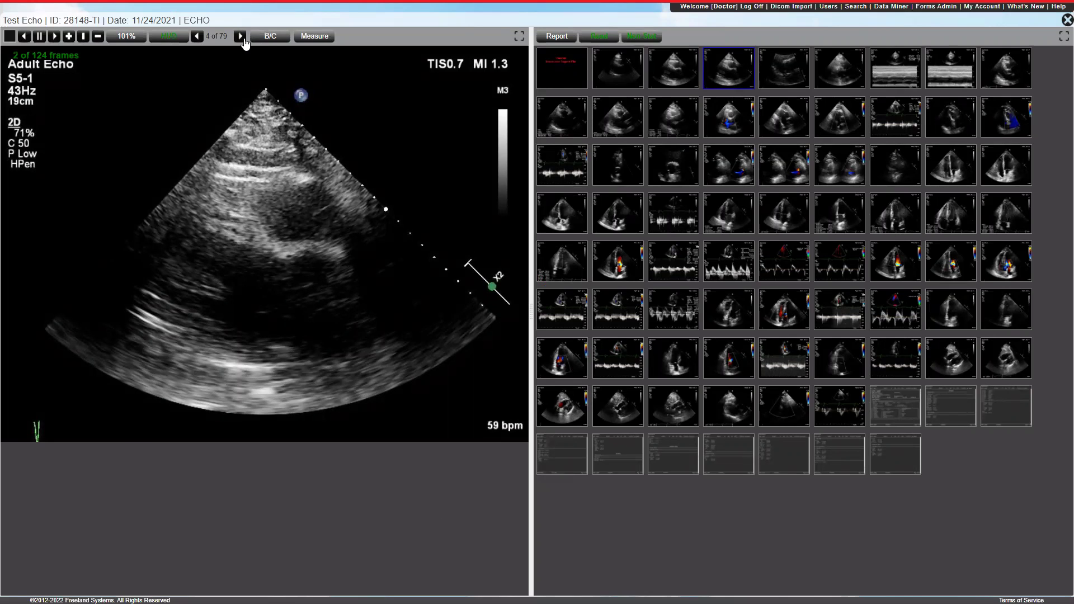
left_click(225, 38)
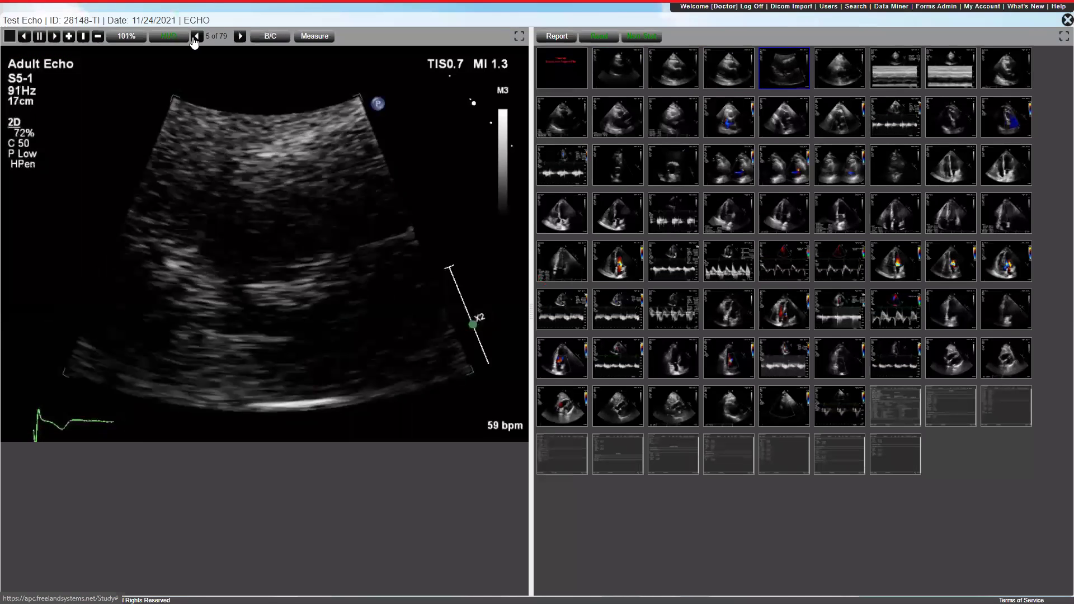
left_click(194, 37)
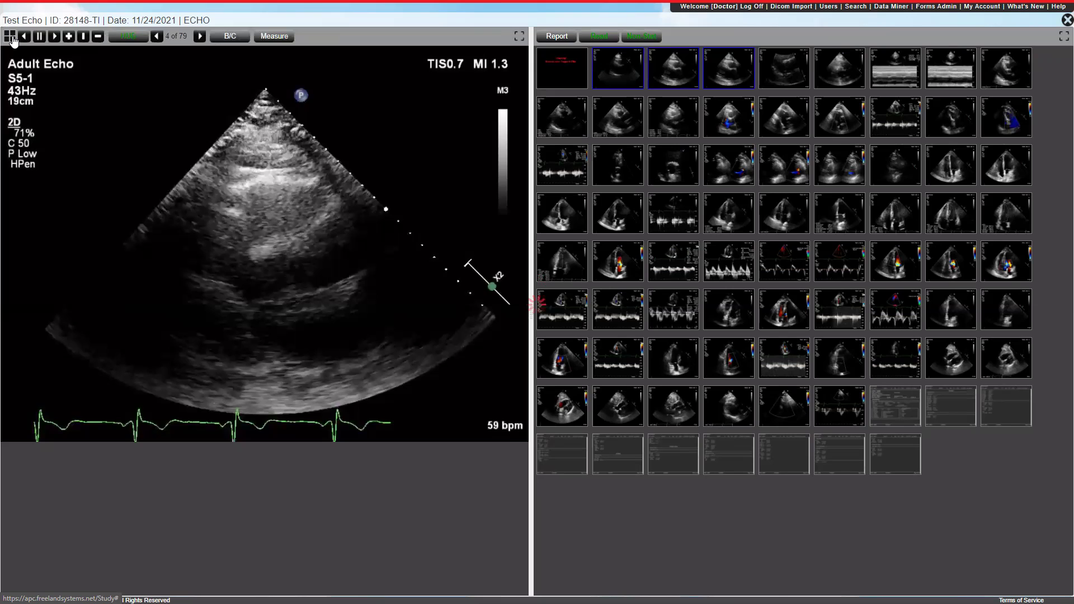
Switch to a four-up grid of clips 5–8 and drag the divider to widen the viewer.
left_click(12, 37)
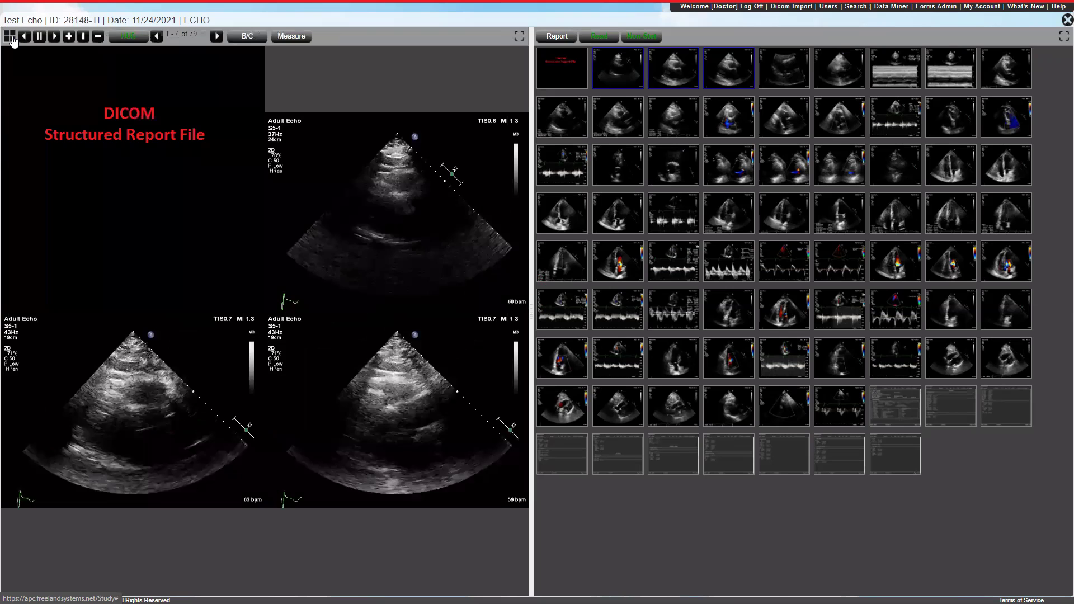
left_click(801, 86)
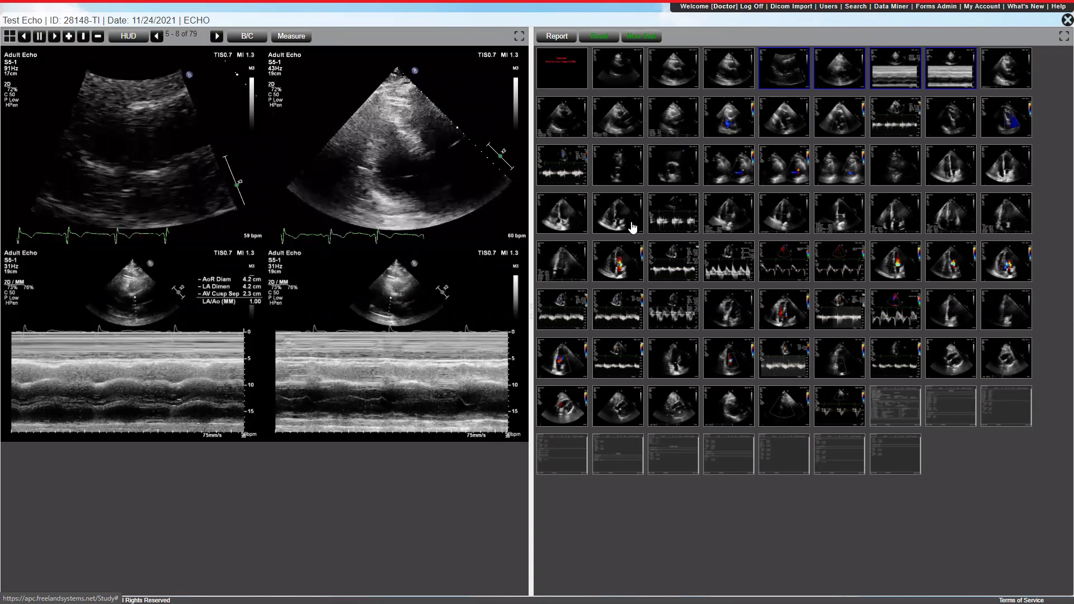
left_click_drag(530, 332, 677, 370)
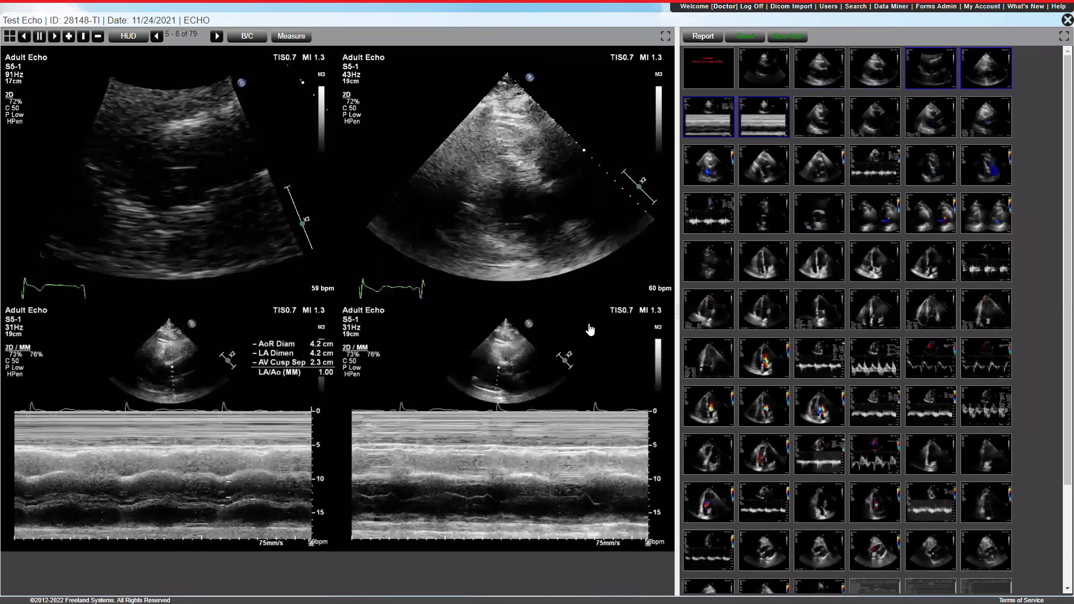
Show clip 4 alone, step back one frame and resume playback, widen the thumbnail grid, and enable zoom.
left_click(10, 38)
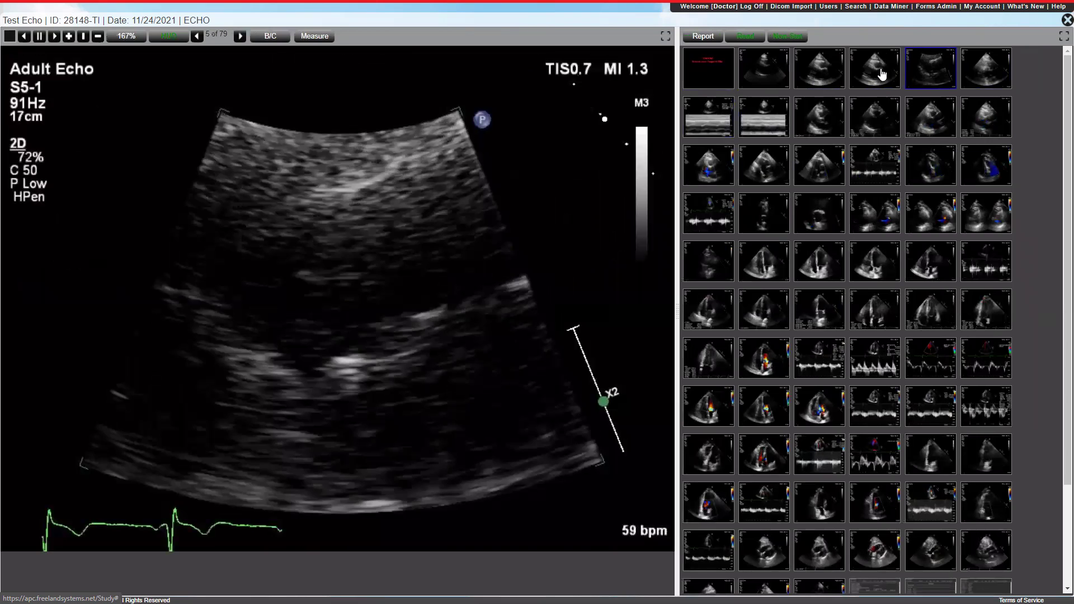
left_click(883, 74)
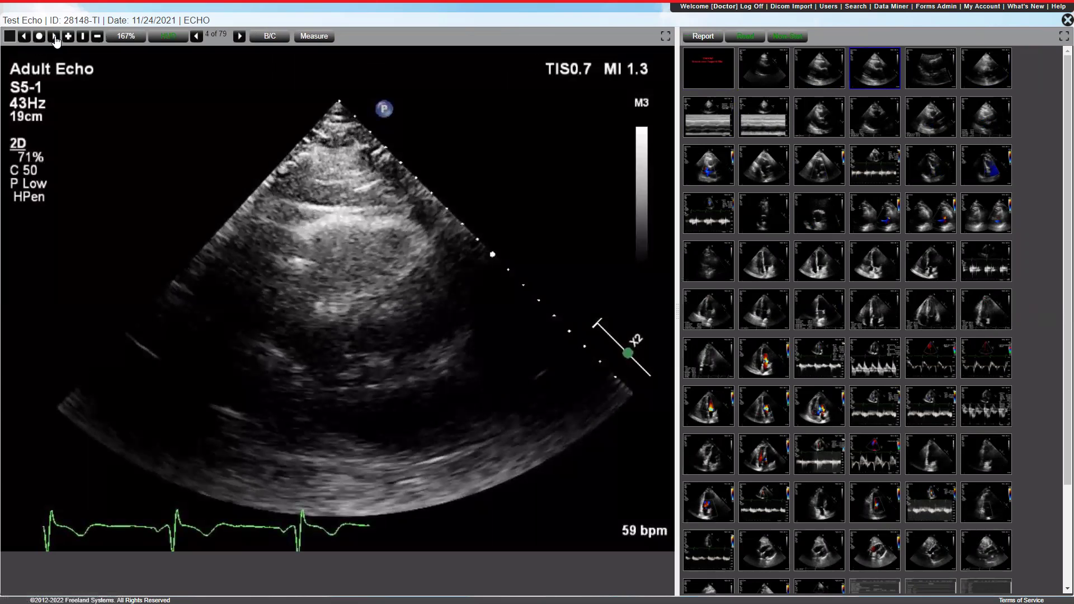
left_click(39, 37)
left_click(21, 39)
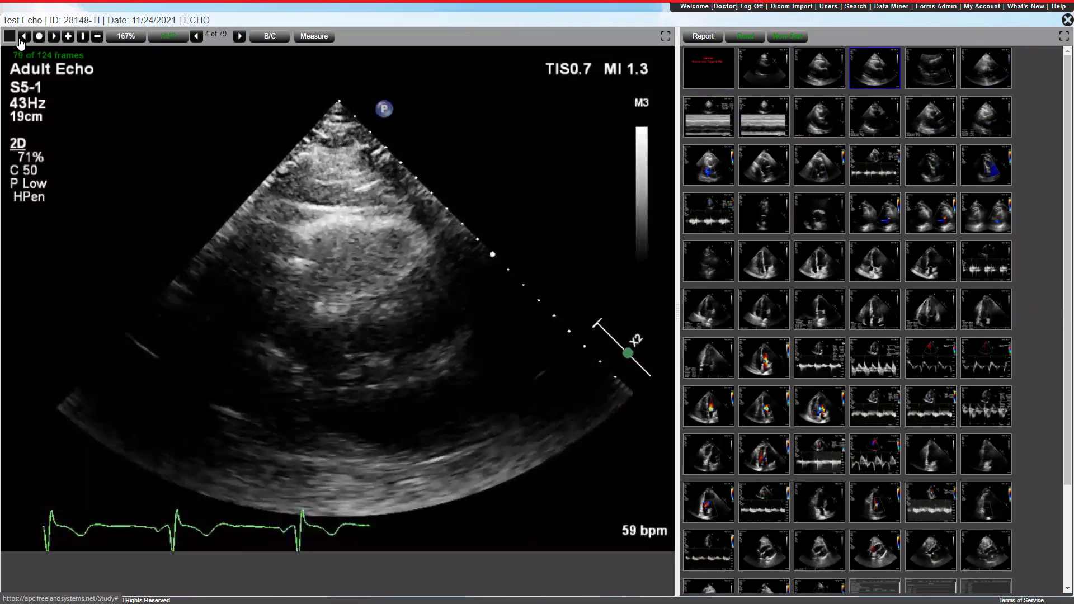
left_click(40, 37)
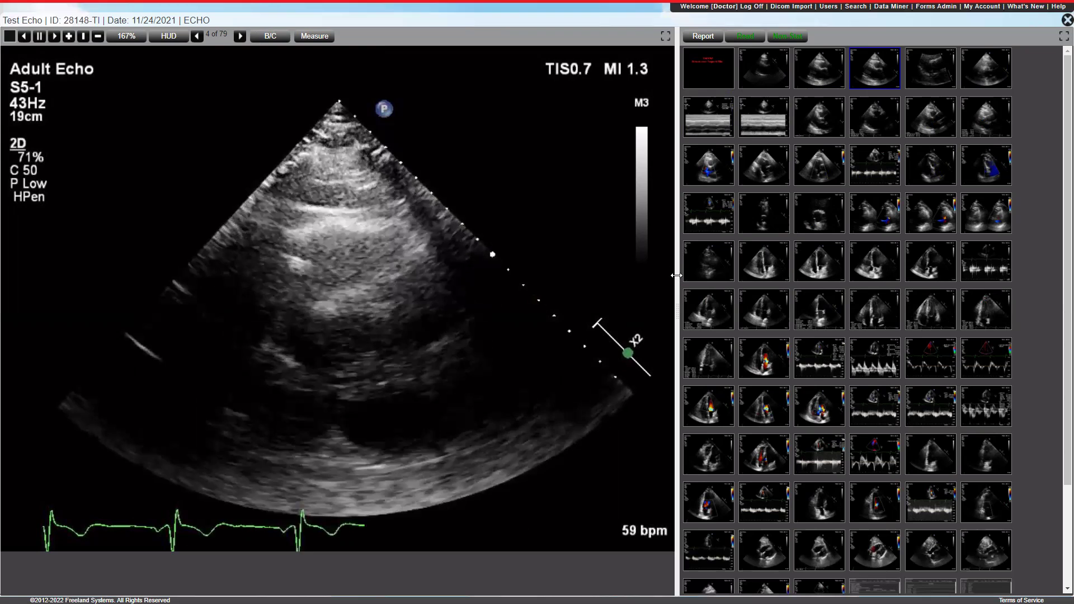
left_click_drag(681, 280, 624, 279)
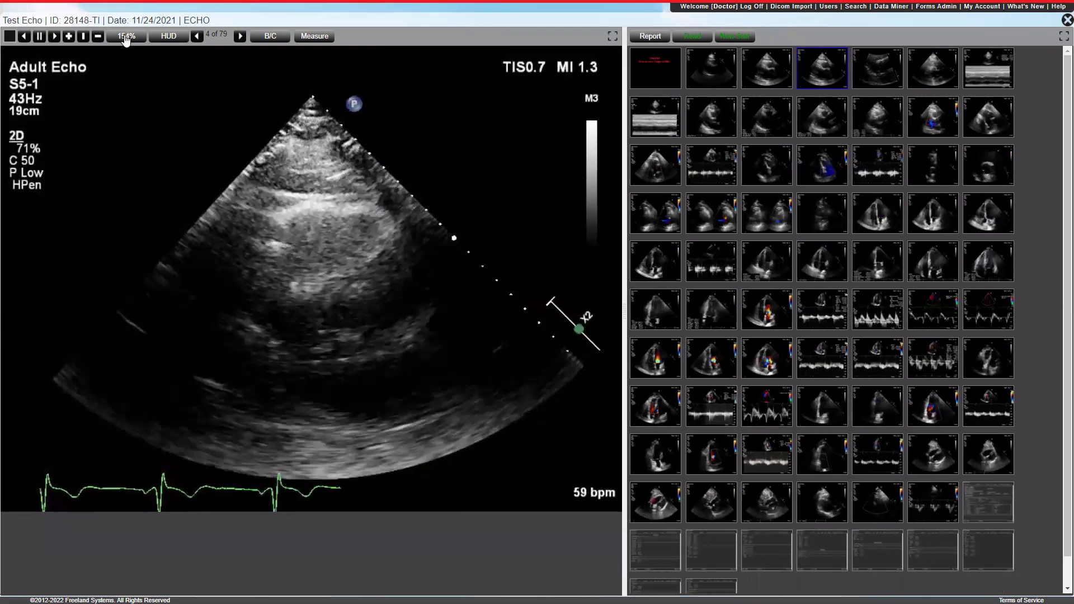
left_click(125, 41)
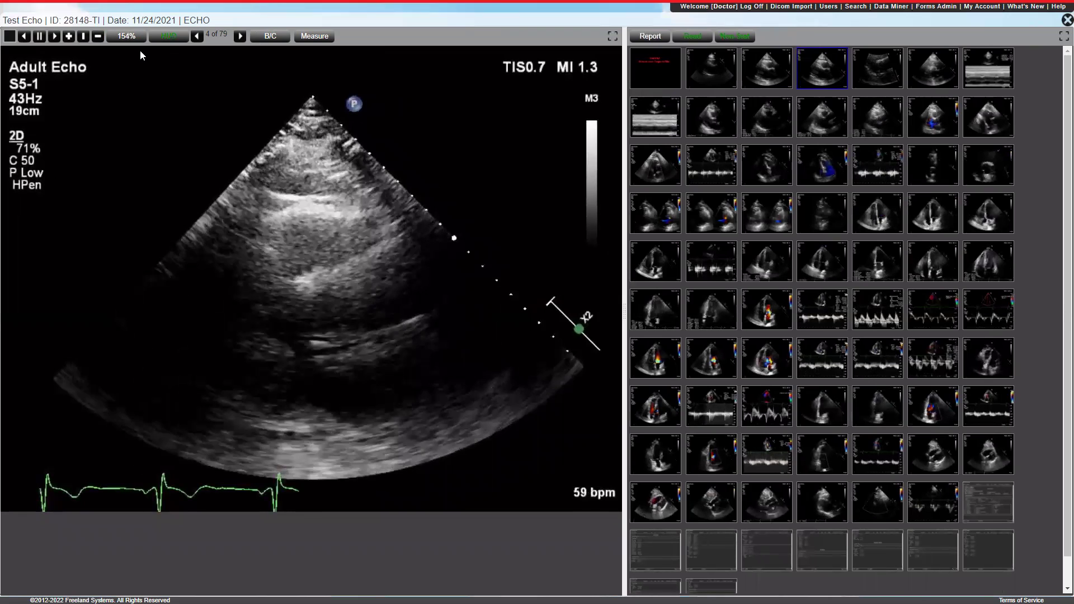
left_click(178, 39)
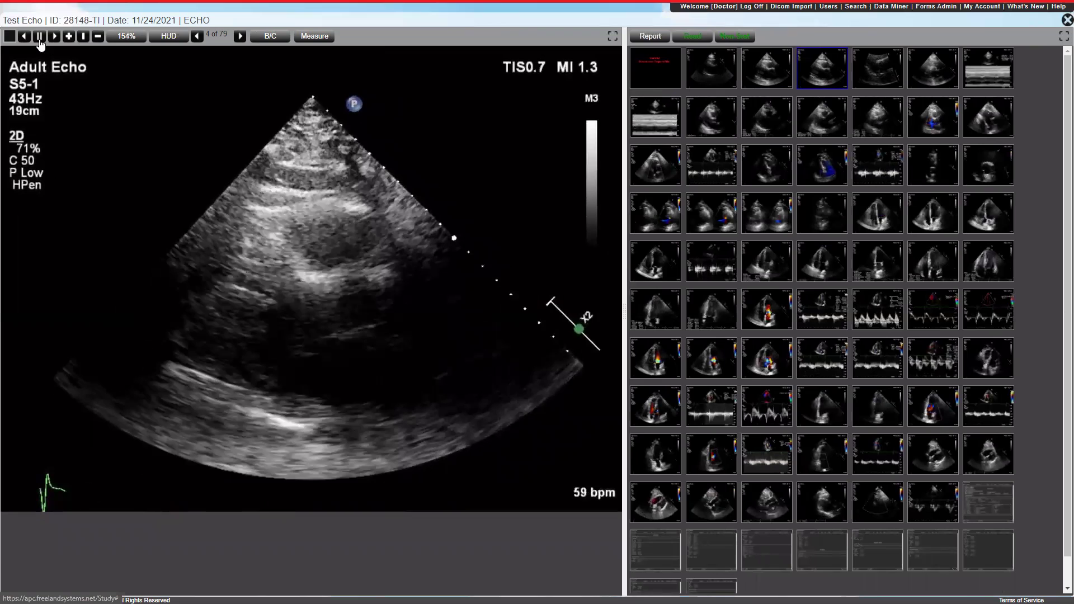
left_click(39, 38)
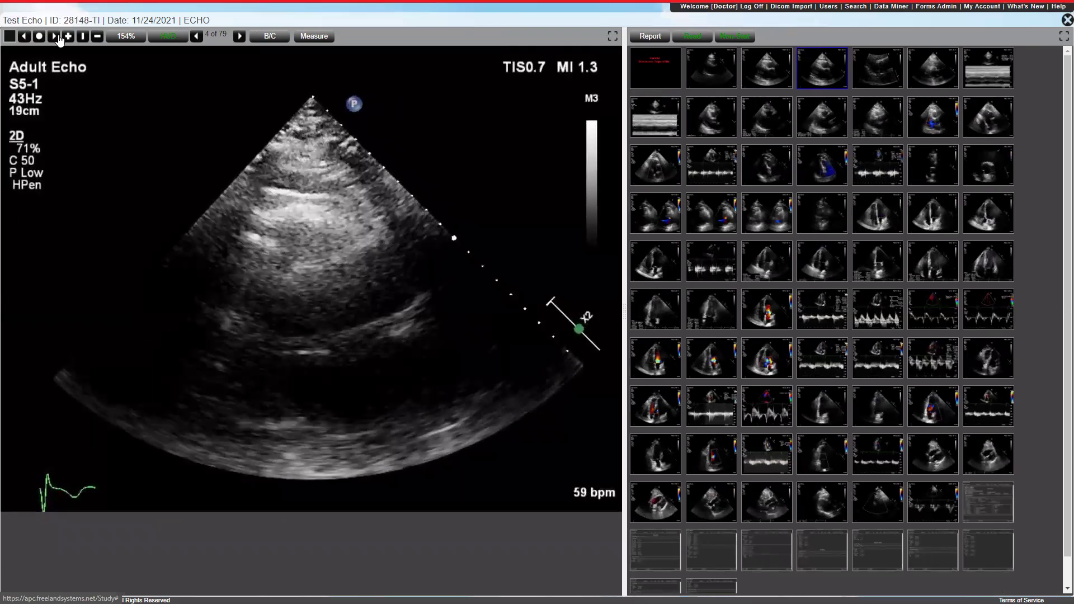
left_click(59, 37)
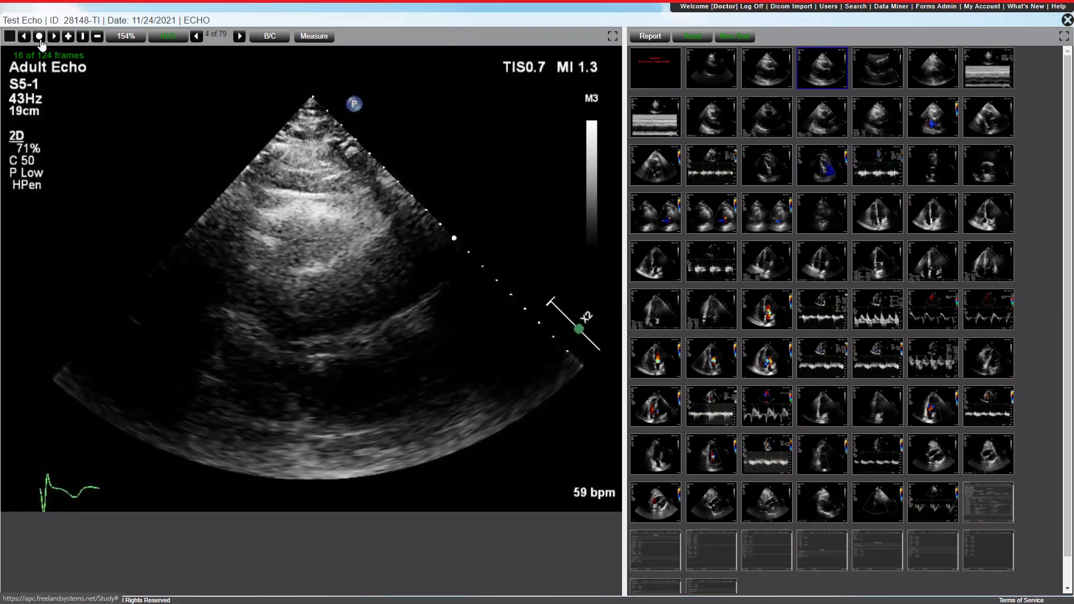
left_click(173, 39)
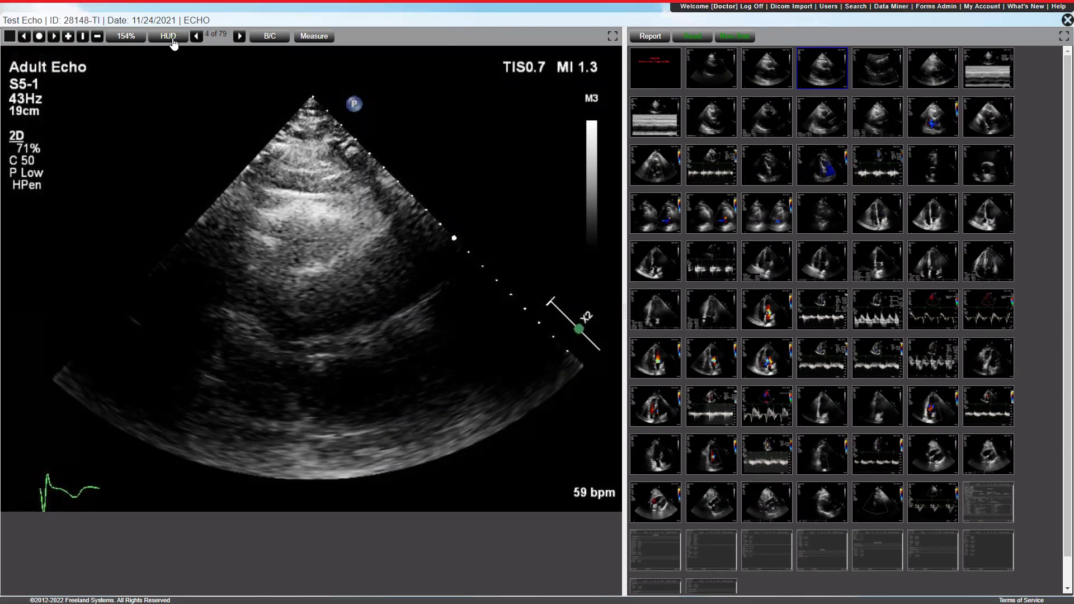
left_click(39, 37)
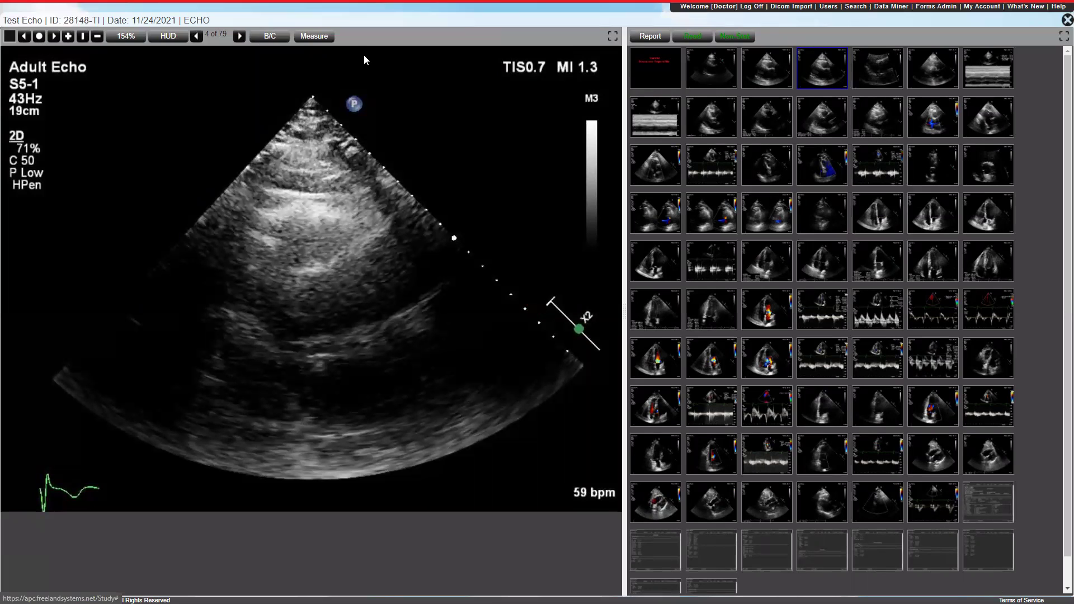
left_click(280, 38)
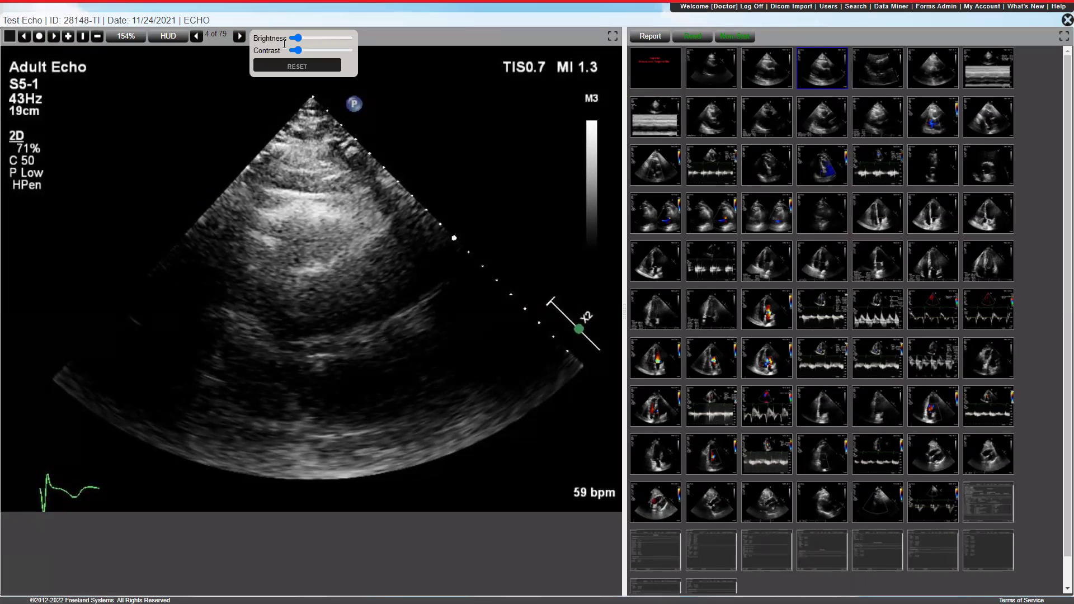
left_click_drag(296, 38, 302, 39)
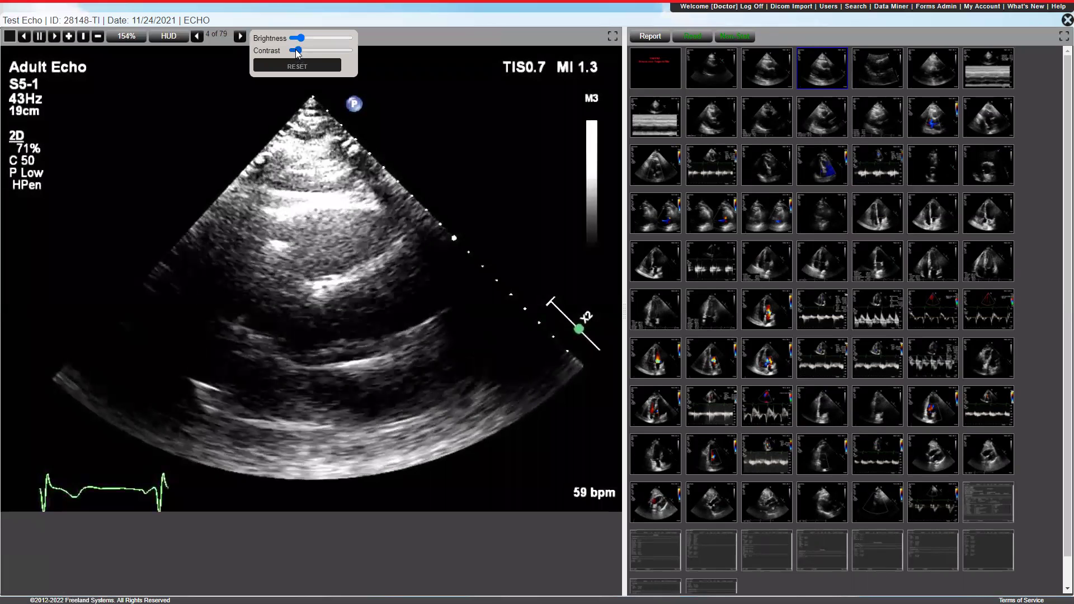
left_click_drag(297, 52, 294, 51)
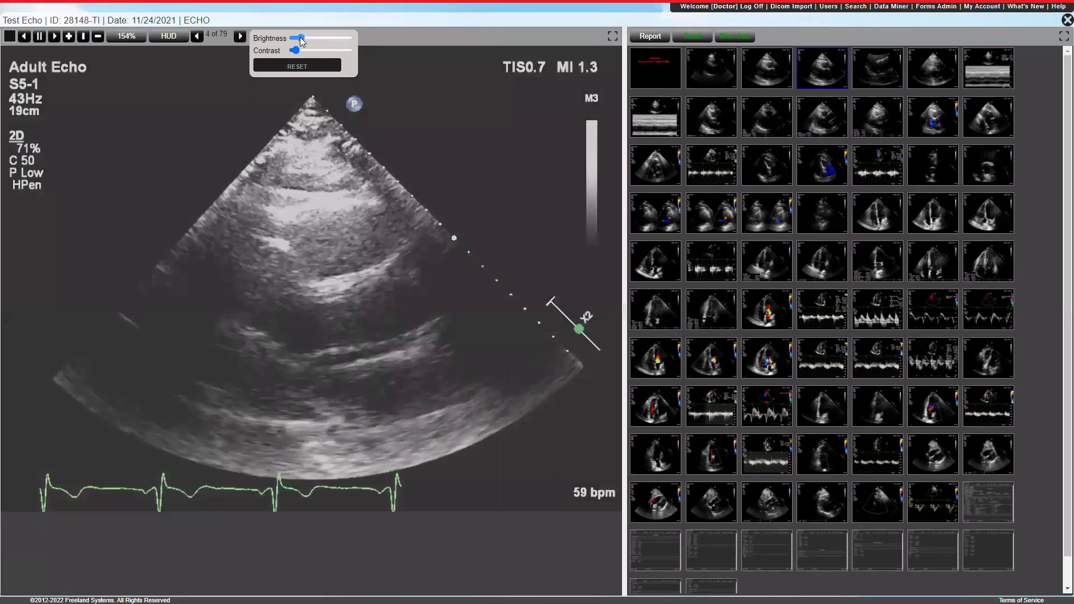
left_click(315, 66)
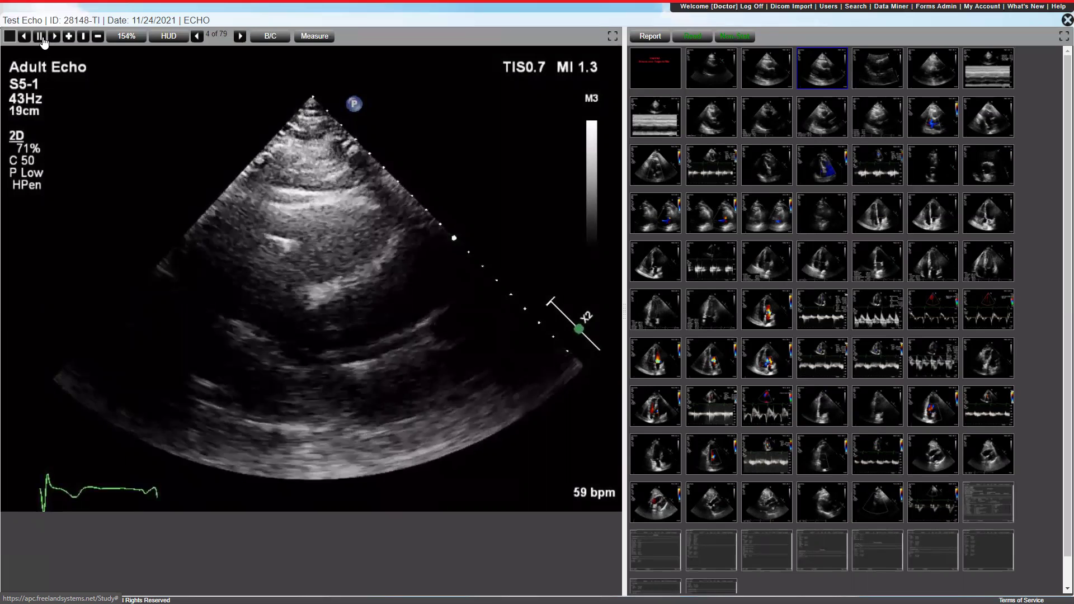
Pause clip 4, draw a 2.09 cm length measurement, then show the measurement types again.
left_click(44, 40)
left_click(312, 37)
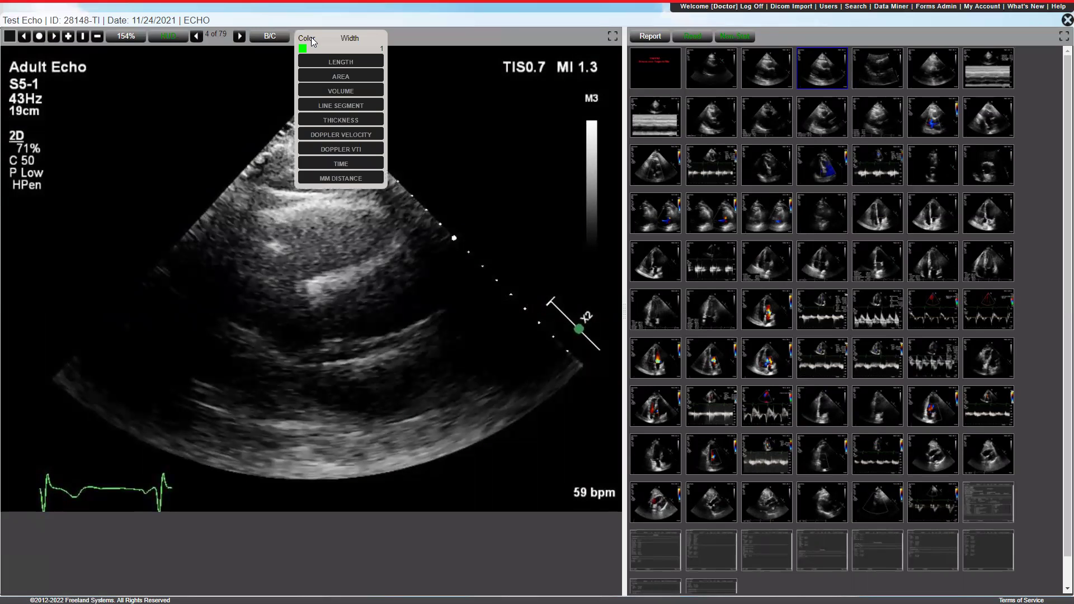
left_click(341, 62)
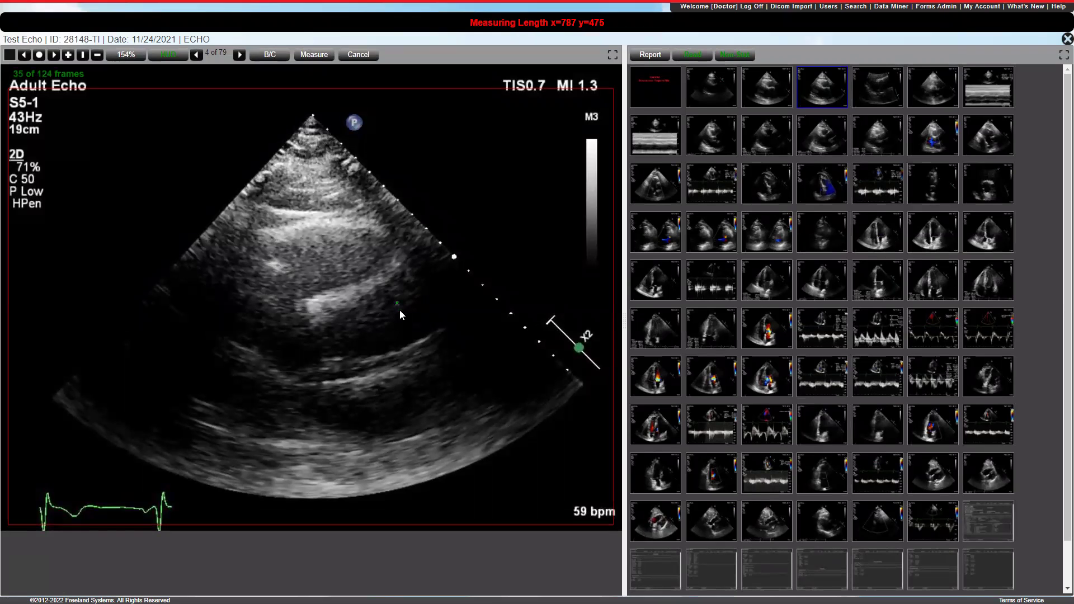
left_click_drag(400, 311, 415, 342)
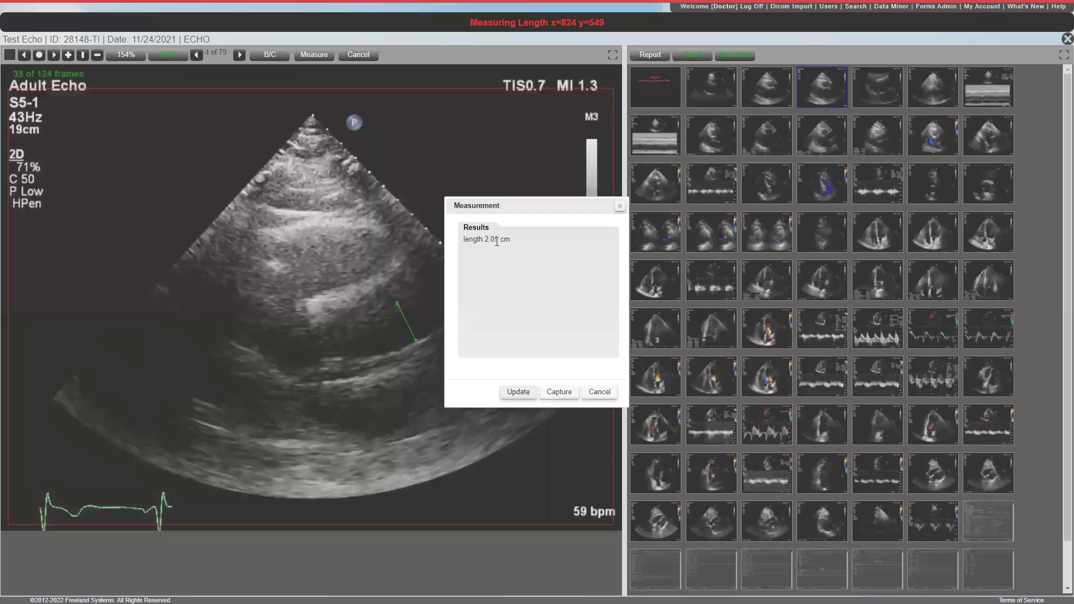
left_click(620, 206)
left_click(324, 39)
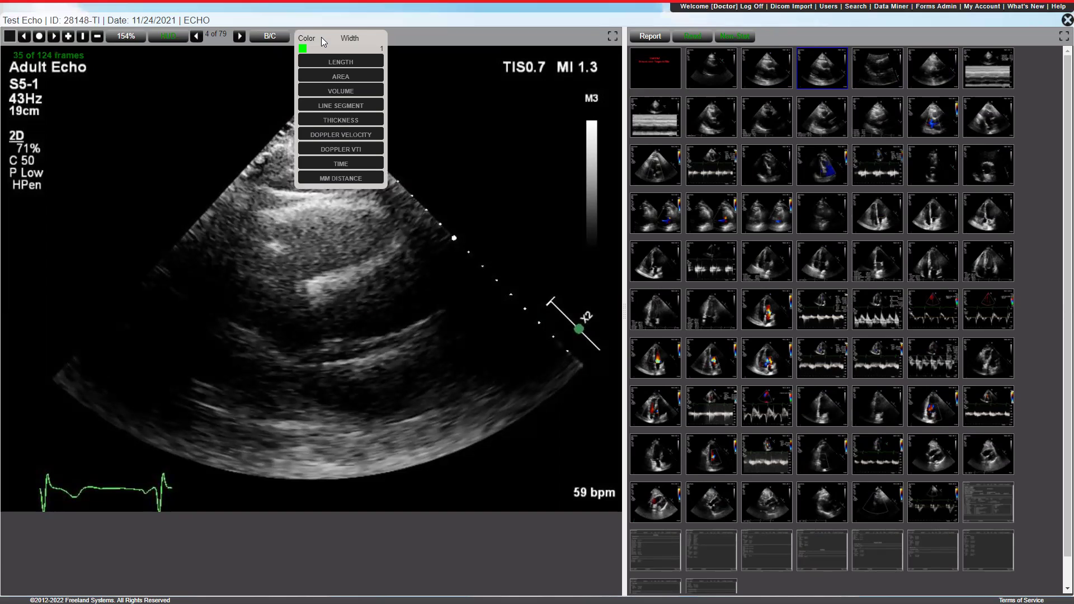
Dismiss the Measure dropdown and close the Test Echo viewer with the top-right X.
left_click(440, 19)
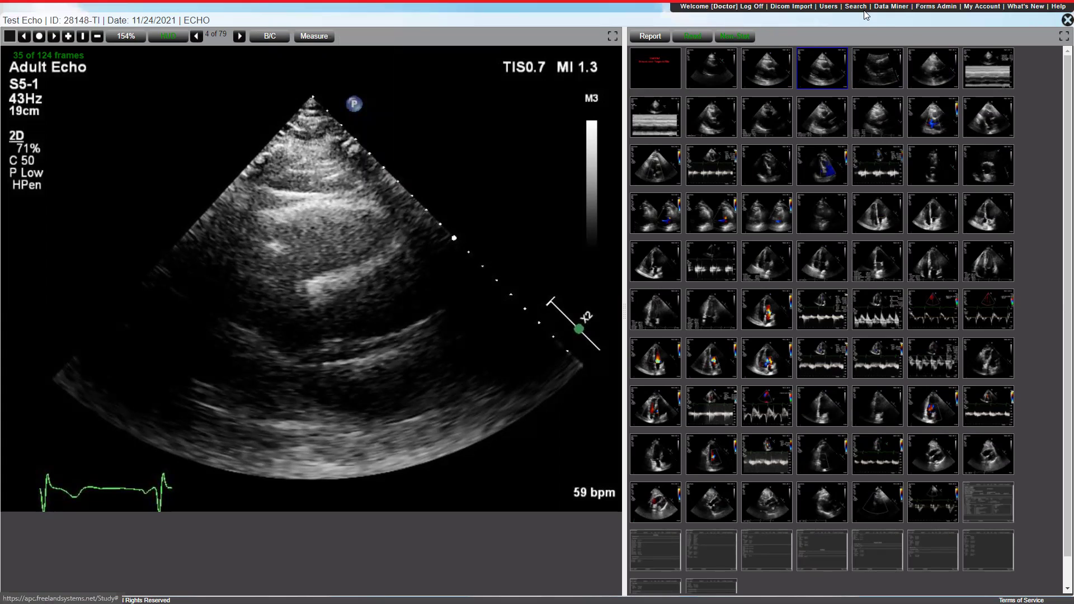
left_click(1061, 25)
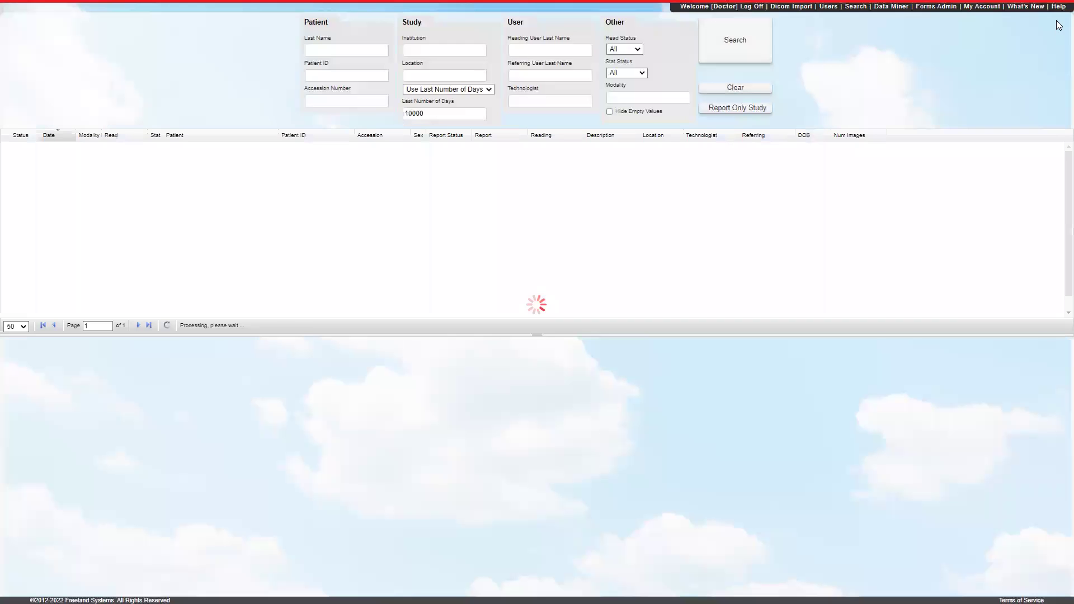